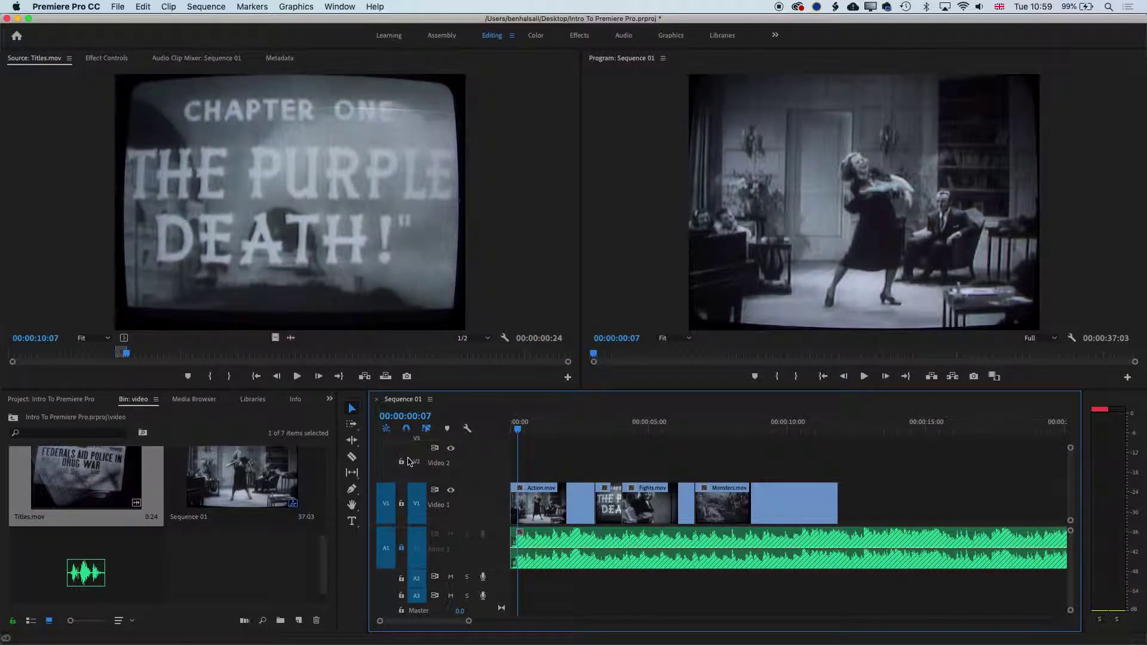
Shorten Action.mov's end, ripple-delete the gap after it, then nudge Titles.mov's start edge
mouse_move(468, 621)
left_mouse_down()
mouse_move(495, 622)
mouse_move(425, 621)
left_mouse_up()
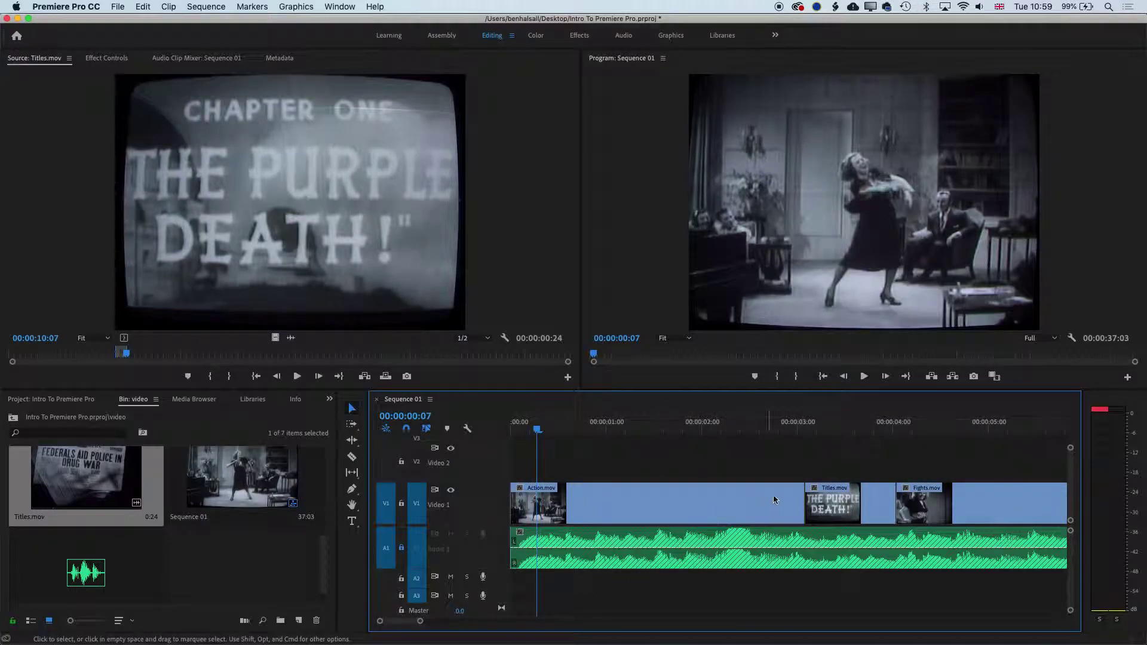
left_click_drag(799, 498, 766, 500)
key("Delete")
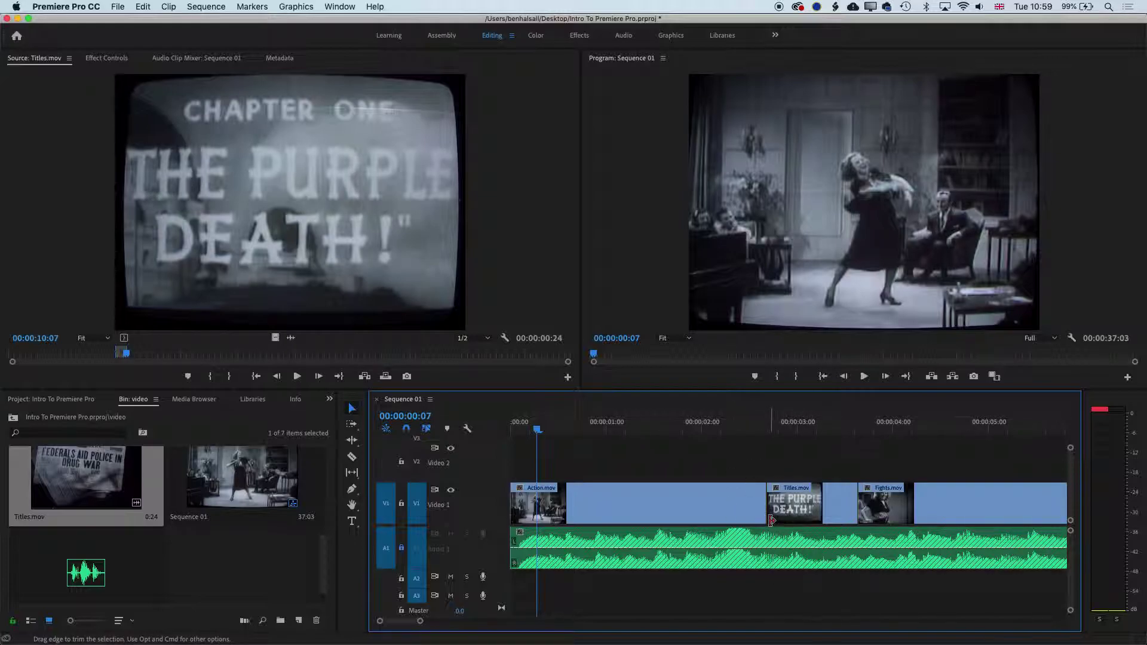
mouse_move(761, 502)
left_mouse_down()
mouse_move(792, 502)
mouse_move(781, 501)
left_mouse_up()
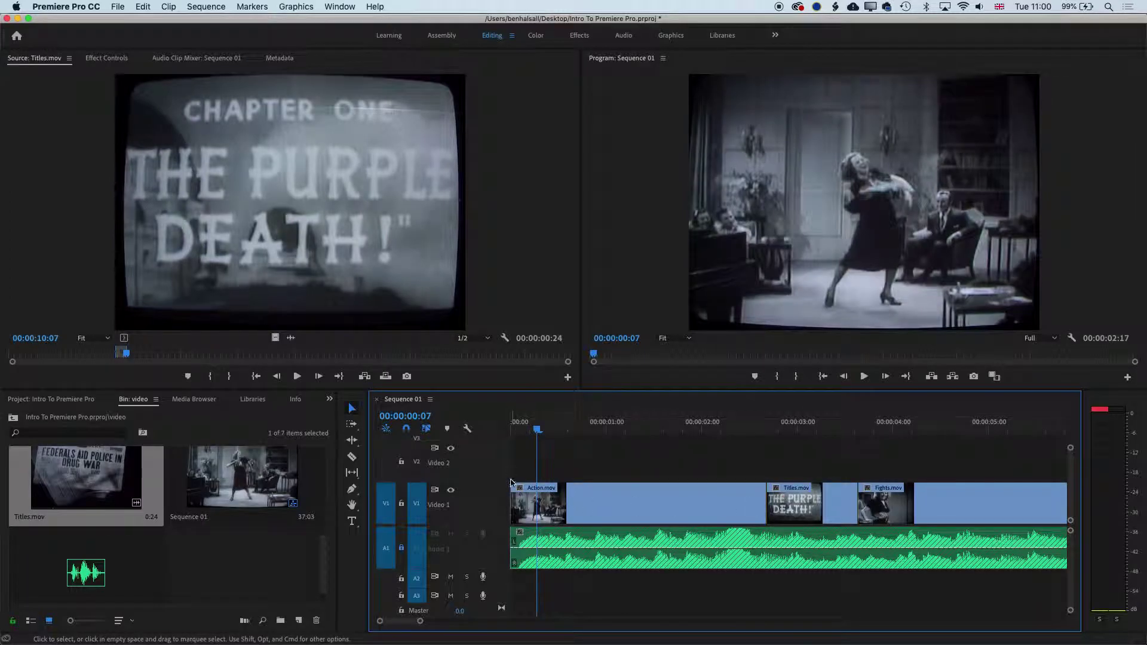
Make the Ripple Edit Tool (B) the active trimming tool via its Tools panel flyout
left_click(353, 442)
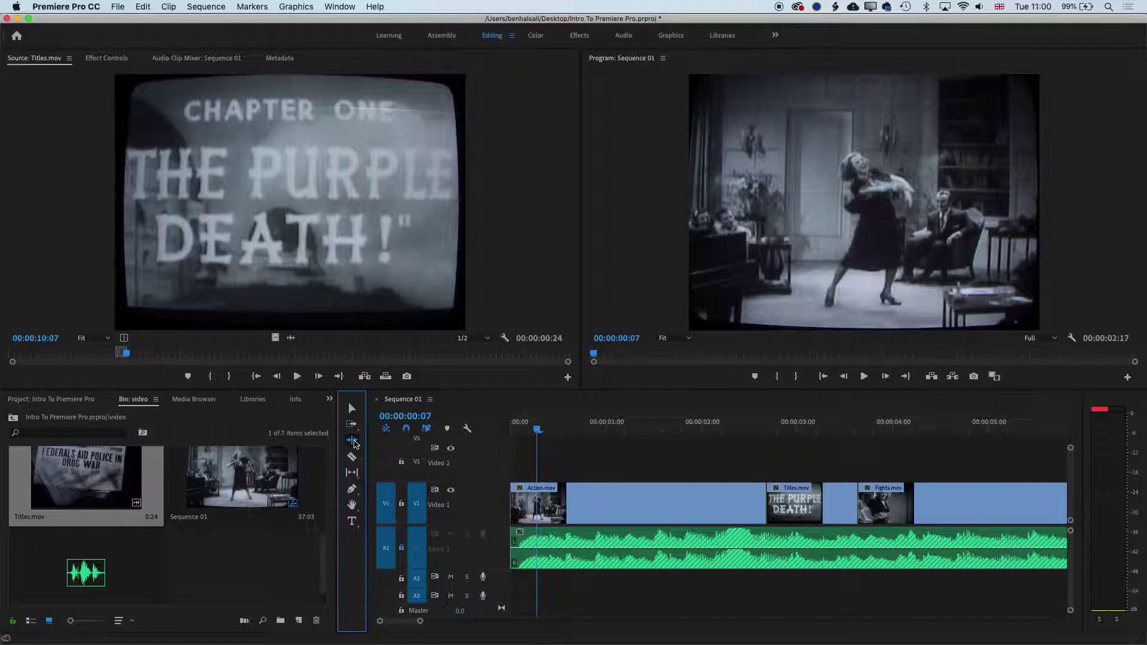
left_click(354, 443)
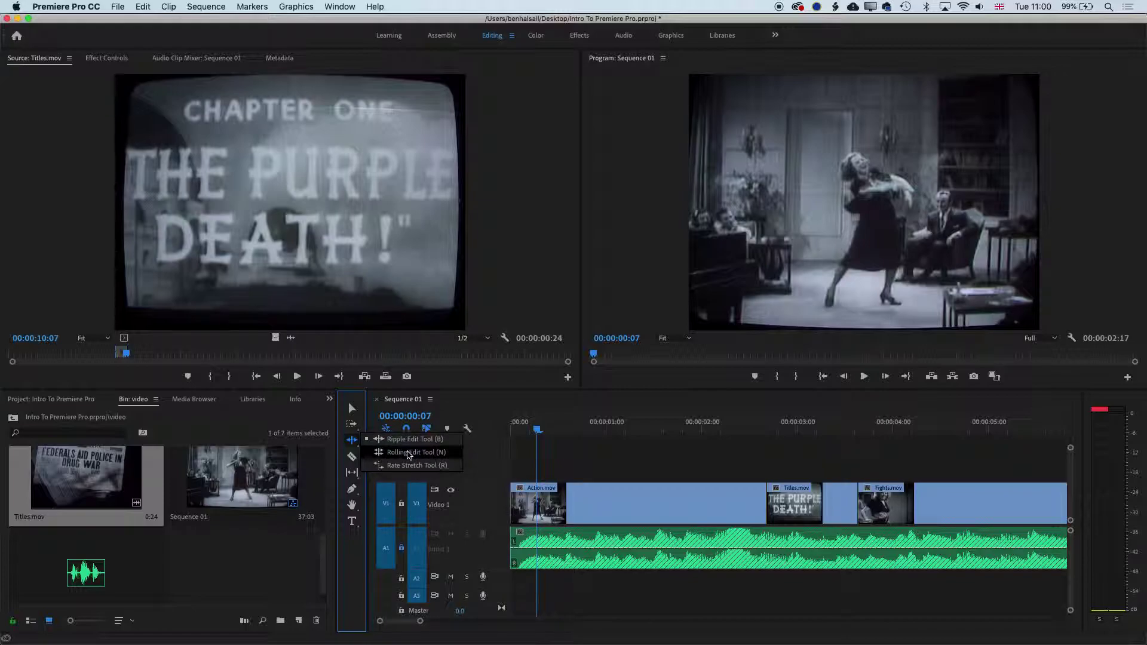
left_click(354, 443)
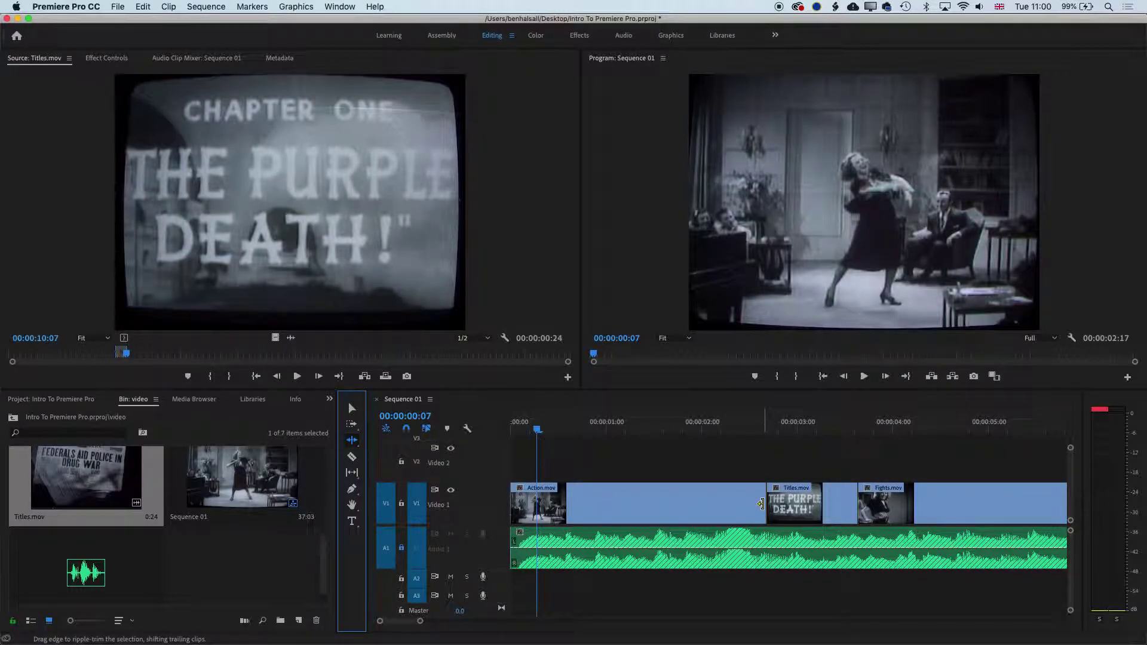
Ripple-trim Action.mov's out edge by 00:00:00:17 so Titles.mov shifts earlier
left_click_drag(760, 503, 695, 500)
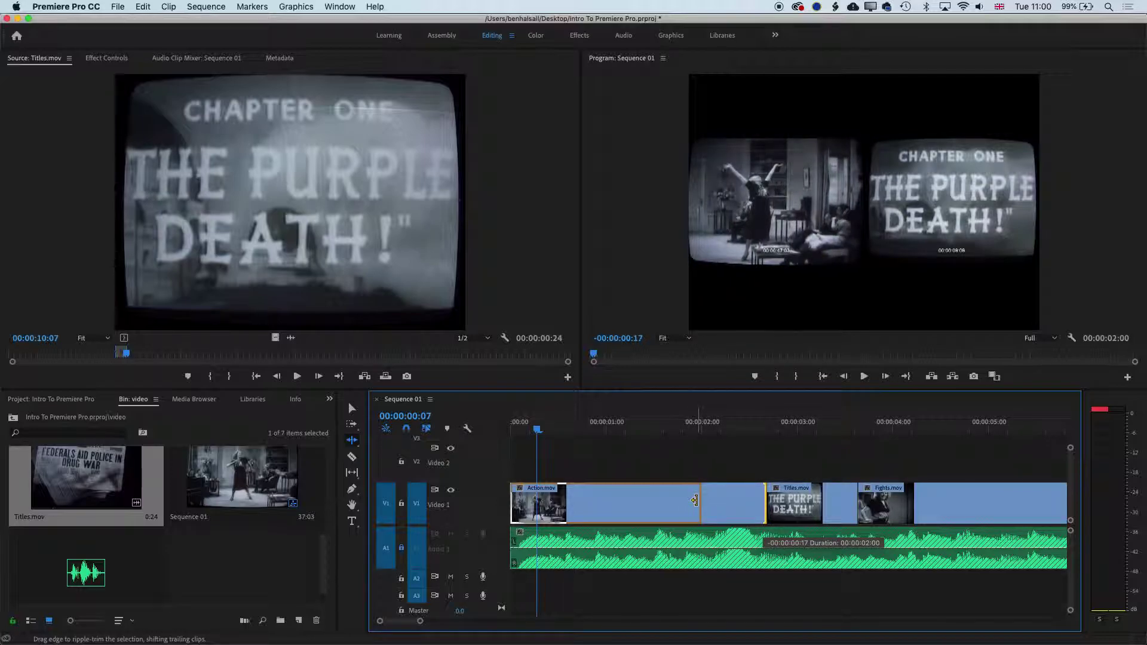
mouse_move(695, 500)
left_mouse_down()
mouse_move(721, 498)
mouse_move(673, 498)
mouse_move(699, 496)
left_mouse_up()
left_click(615, 432)
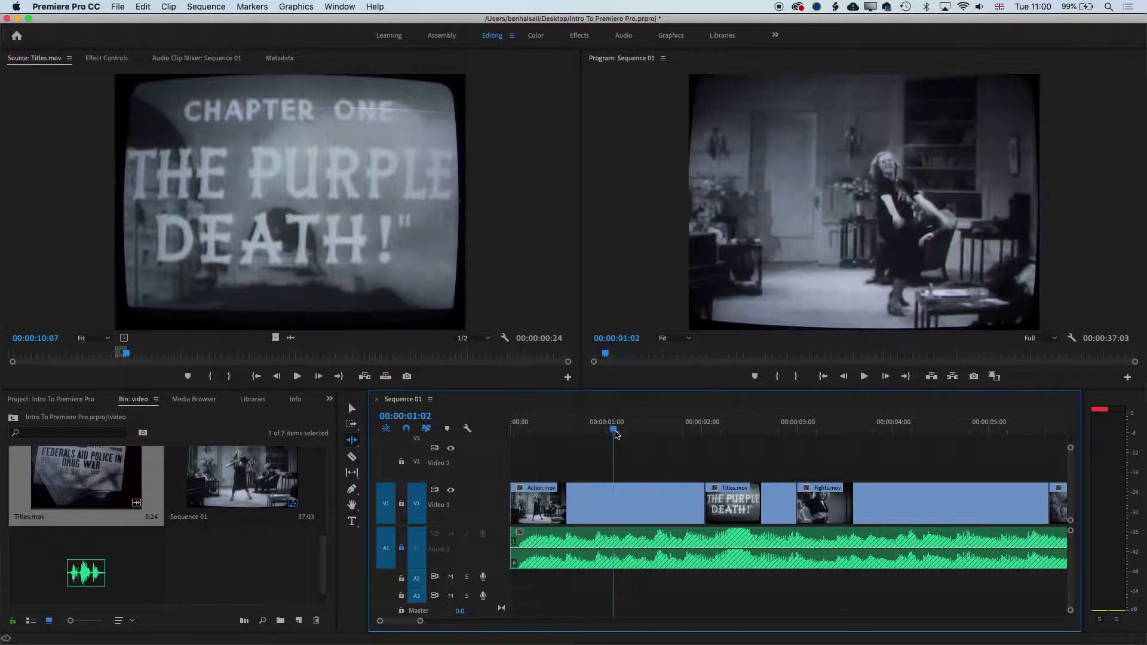
key("space")
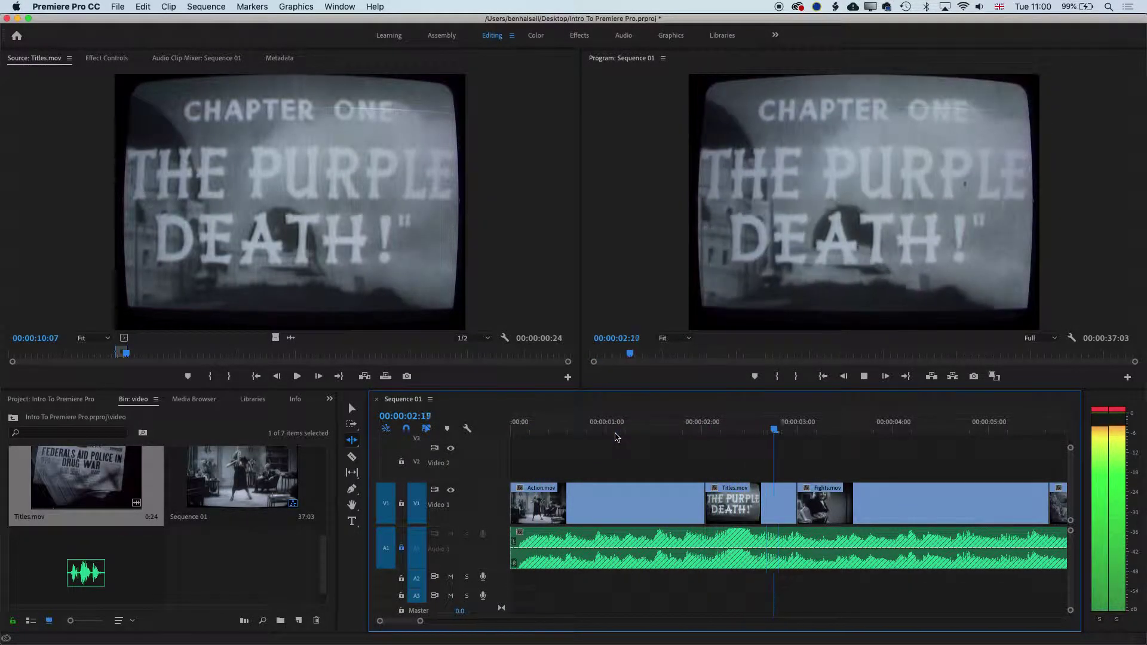
key("space")
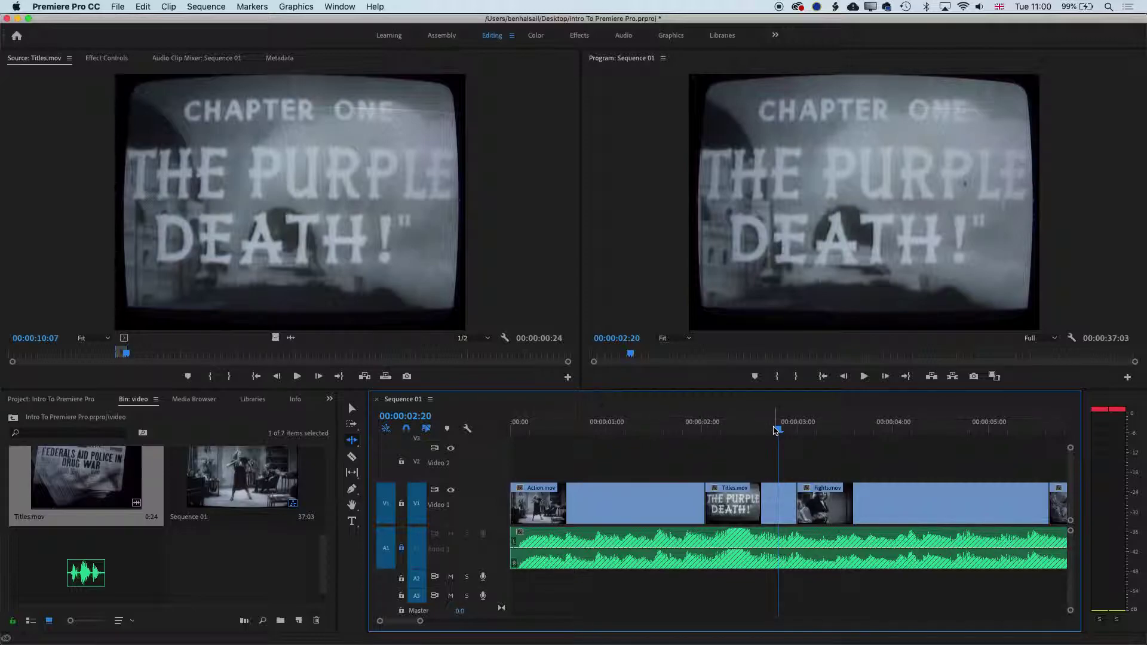
left_click_drag(777, 429, 670, 426)
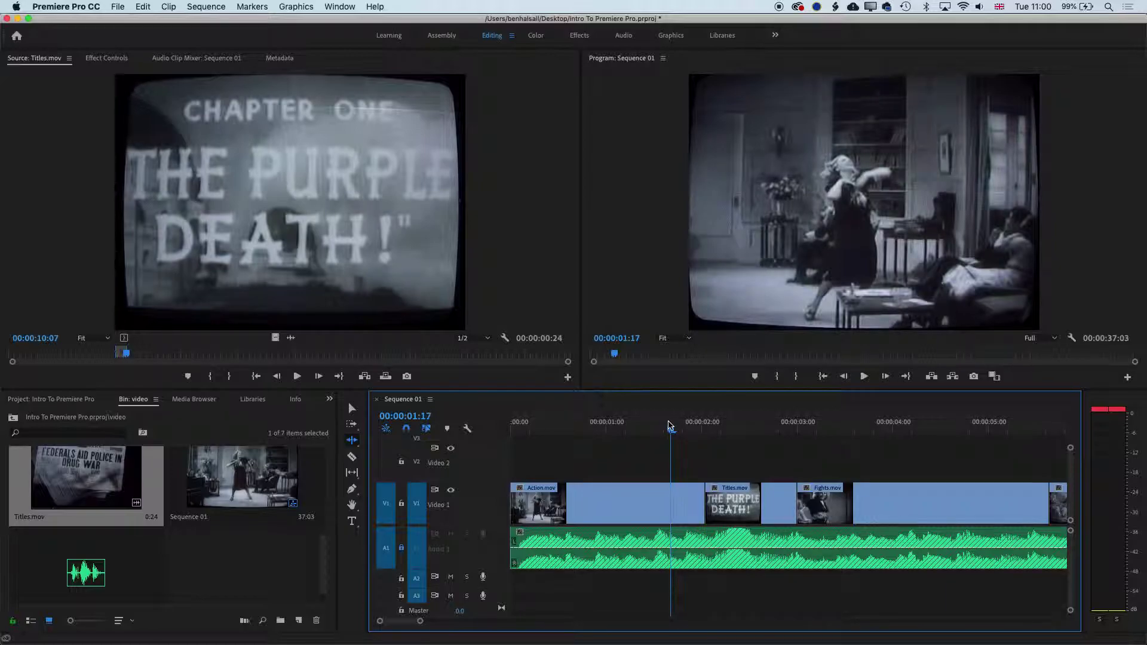
left_click_drag(671, 431, 653, 431)
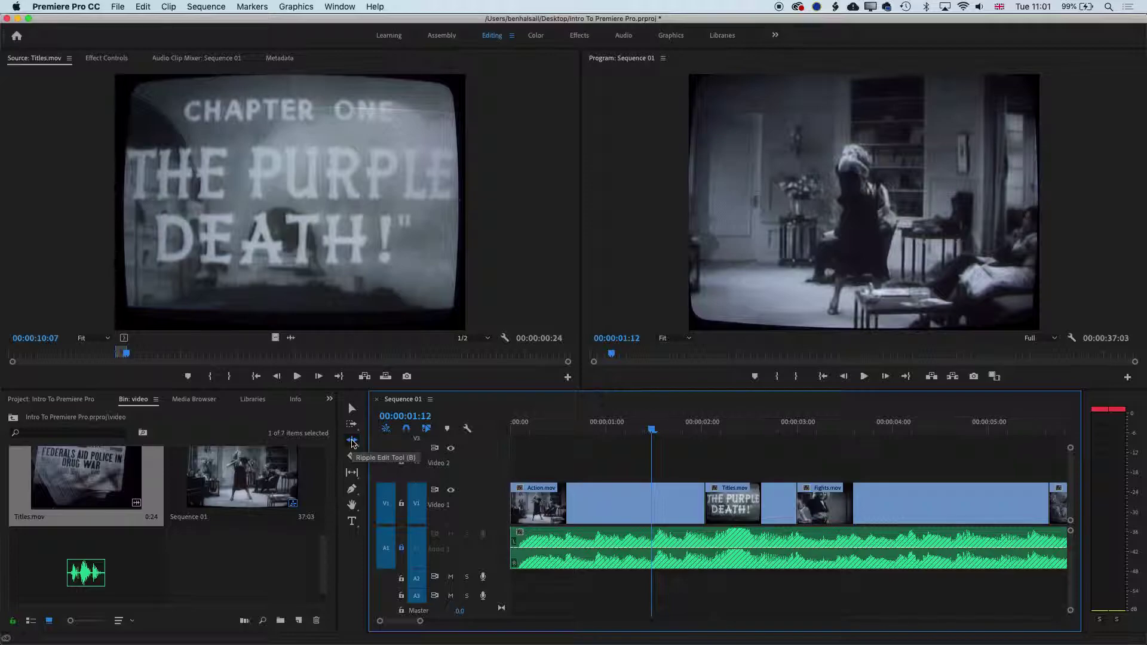
Choose the Ripple Edit Tool from the flyout and ripple-trim the start of Fights.mov
left_click(352, 441)
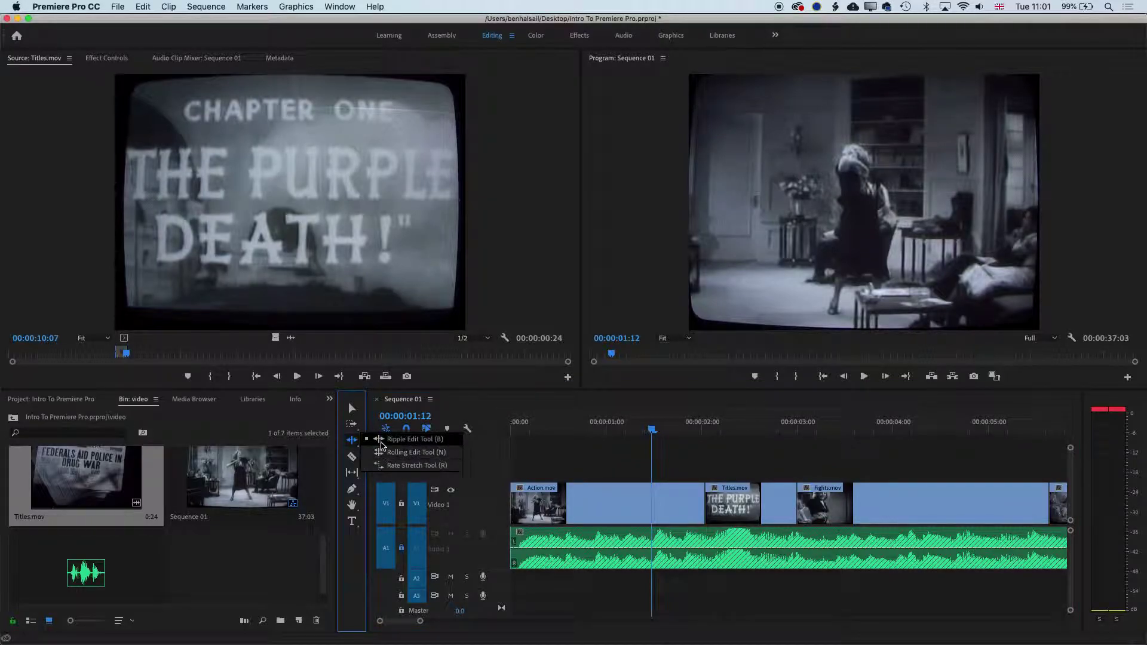
left_click(381, 445)
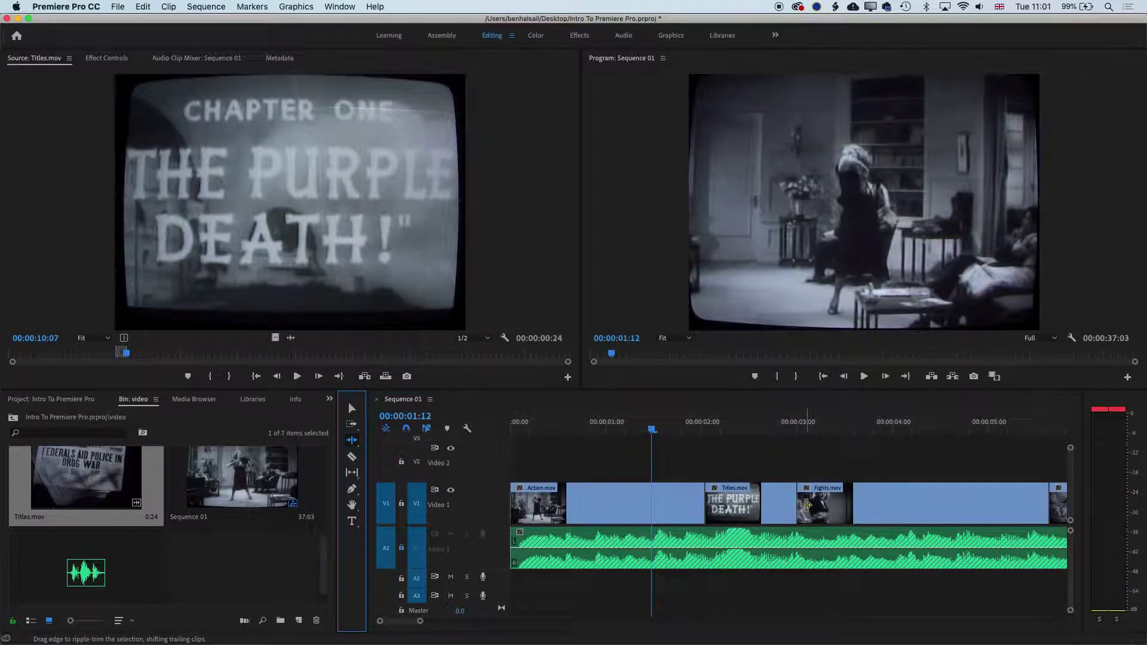
left_click_drag(799, 504, 845, 506)
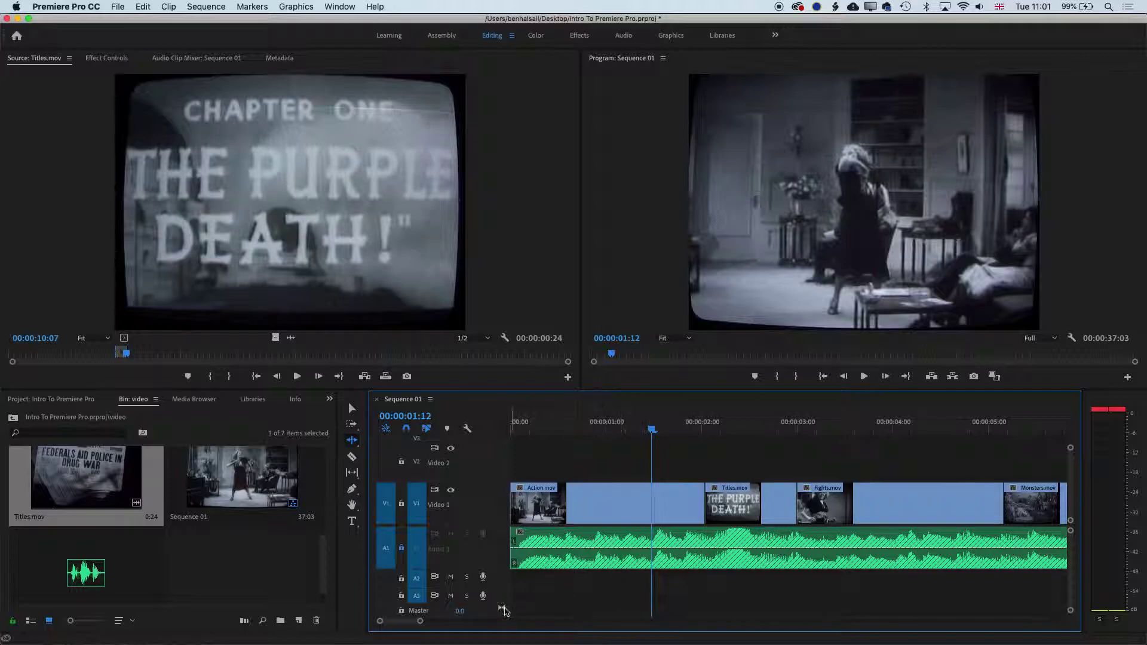
Zoom the timeline out and ripple-trim the Fights/Monsters cut by 7 frames
left_click_drag(420, 621, 450, 621)
left_click_drag(923, 429, 926, 432)
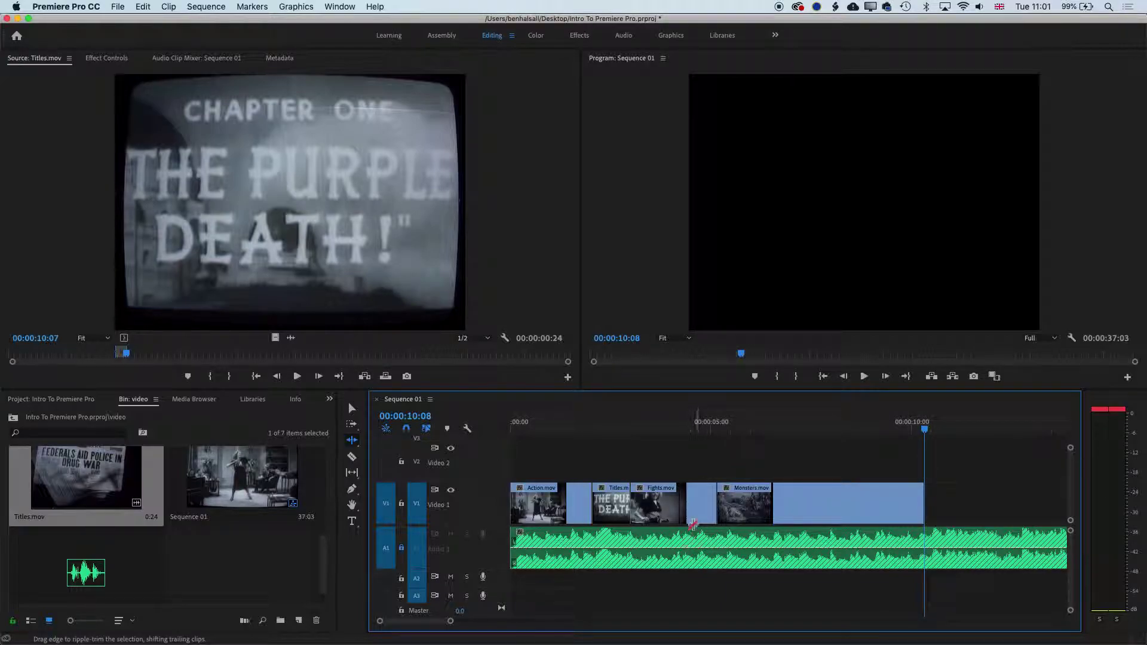
left_click_drag(716, 505, 697, 504)
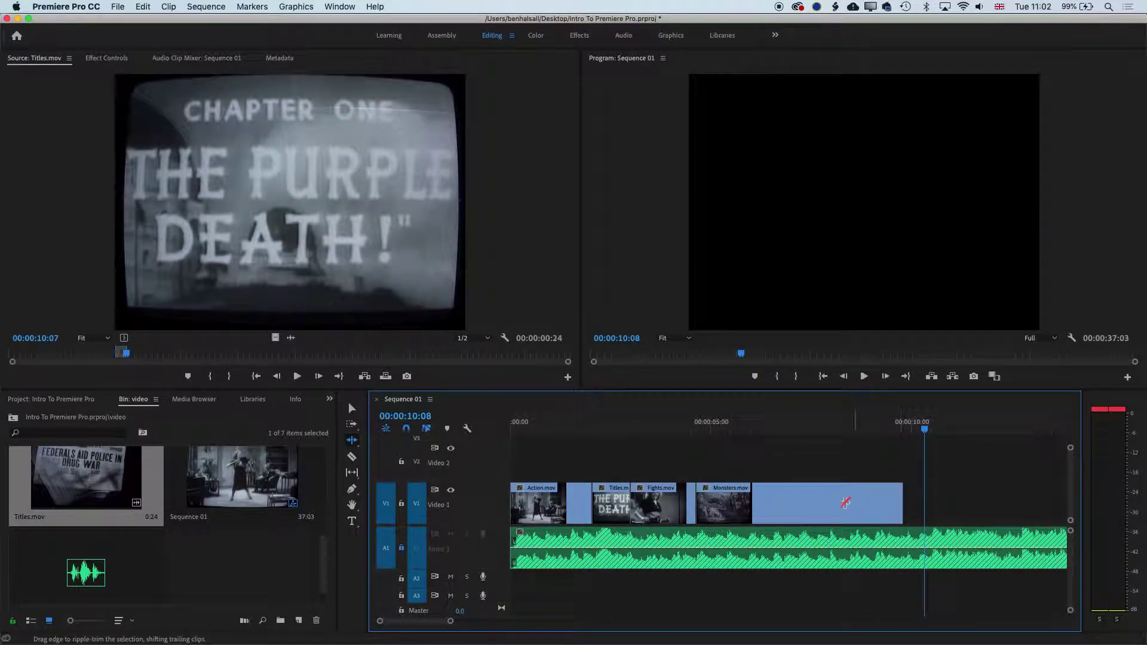
With the Rolling Edit Tool (N), roll the cut before Monsters.mov a few frames later
left_click(352, 442)
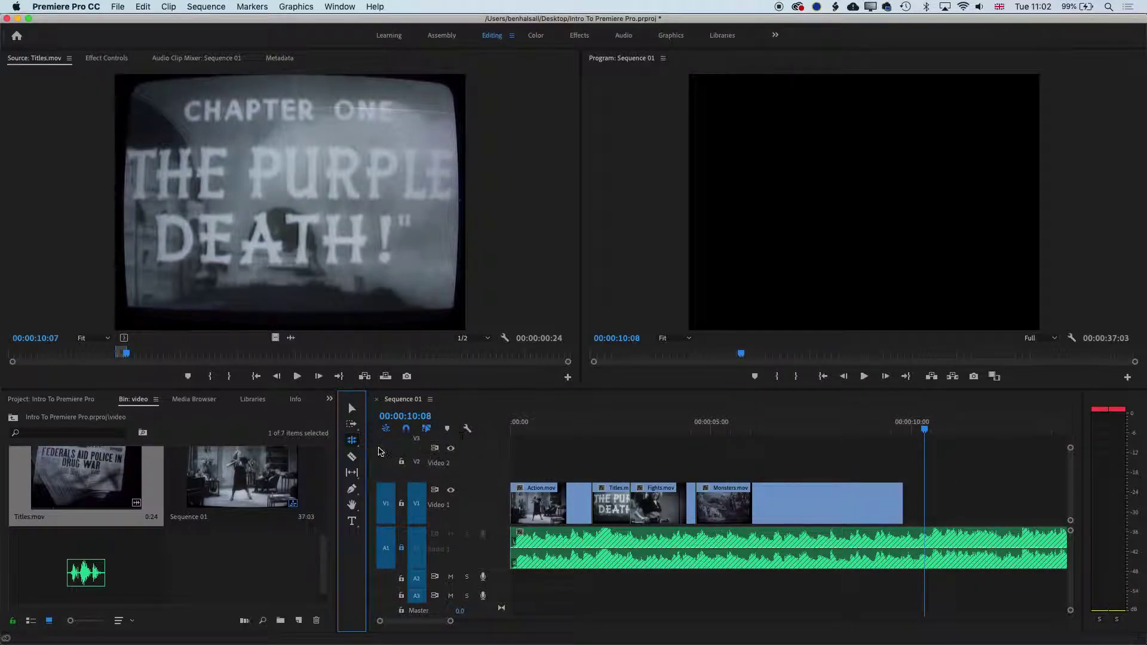
left_click(696, 498)
mouse_move(697, 499)
left_mouse_down()
mouse_move(685, 499)
mouse_move(712, 500)
left_mouse_up()
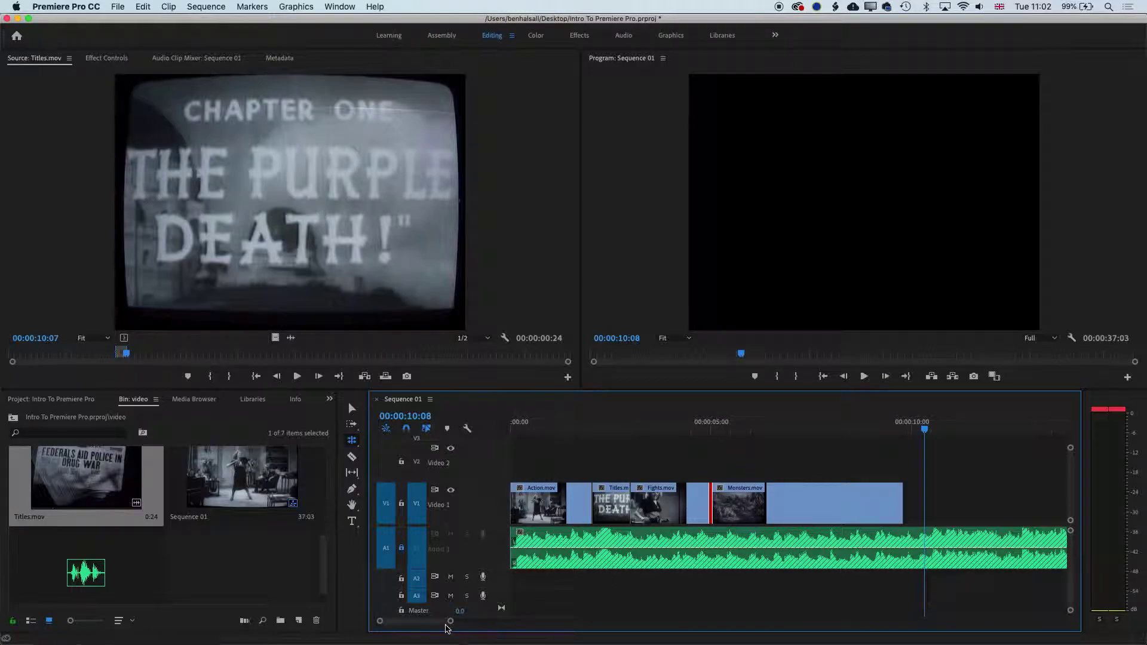
Zoom the timeline and play back across the Monsters.mov cut from just before it
left_click_drag(451, 621, 398, 624)
scroll(402, 623, "up", 2)
left_click_drag(739, 421, 655, 428)
key("space")
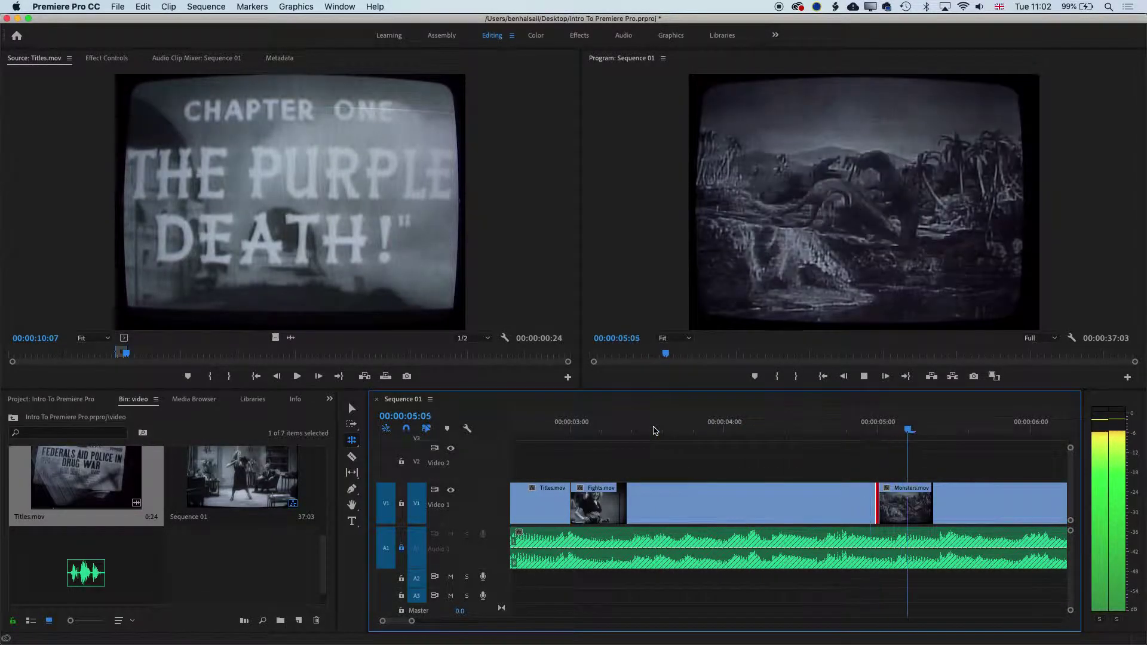
key("space")
Roll the Fights/Monsters cut earlier and replay it to review
left_click_drag(879, 503, 754, 502)
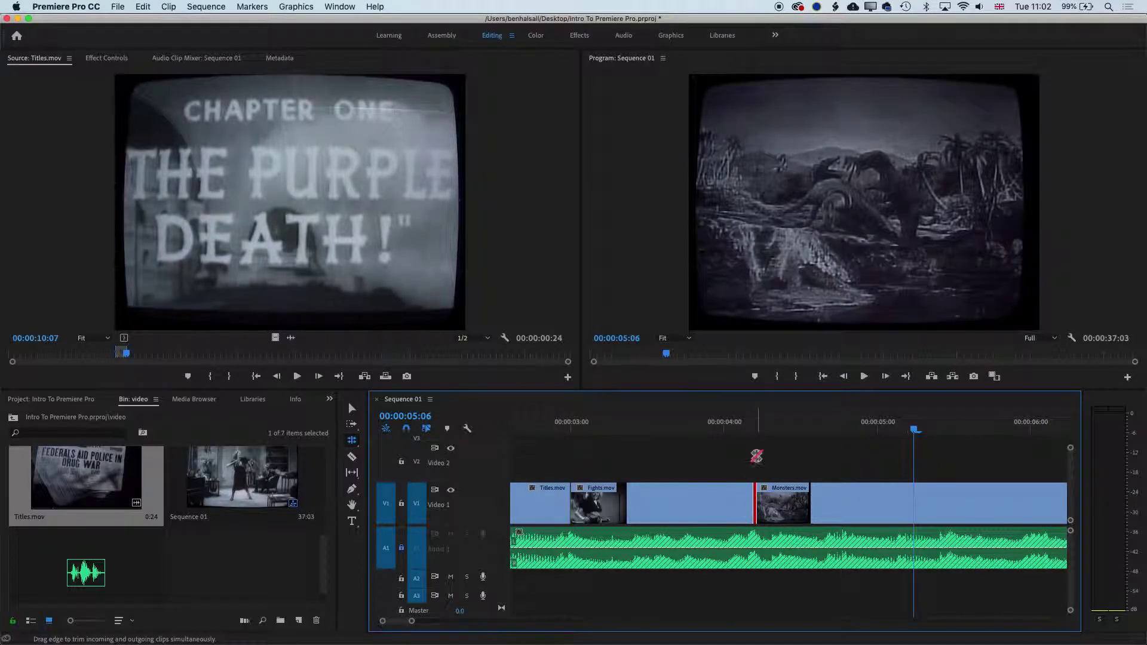
left_click(622, 432)
key("space")
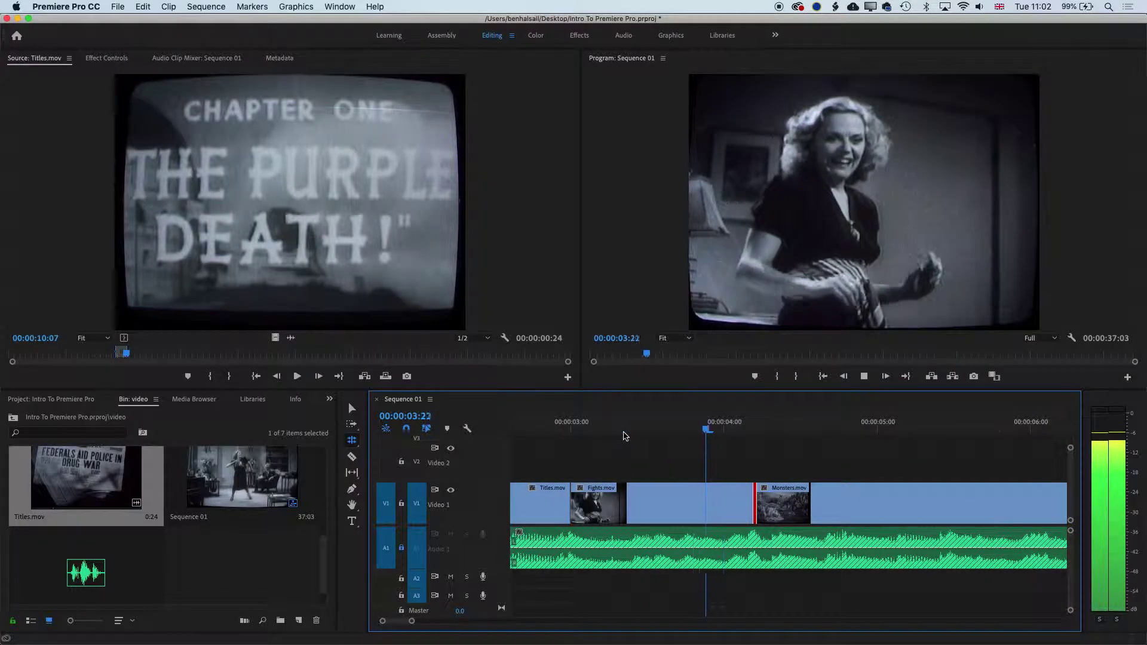
key("space")
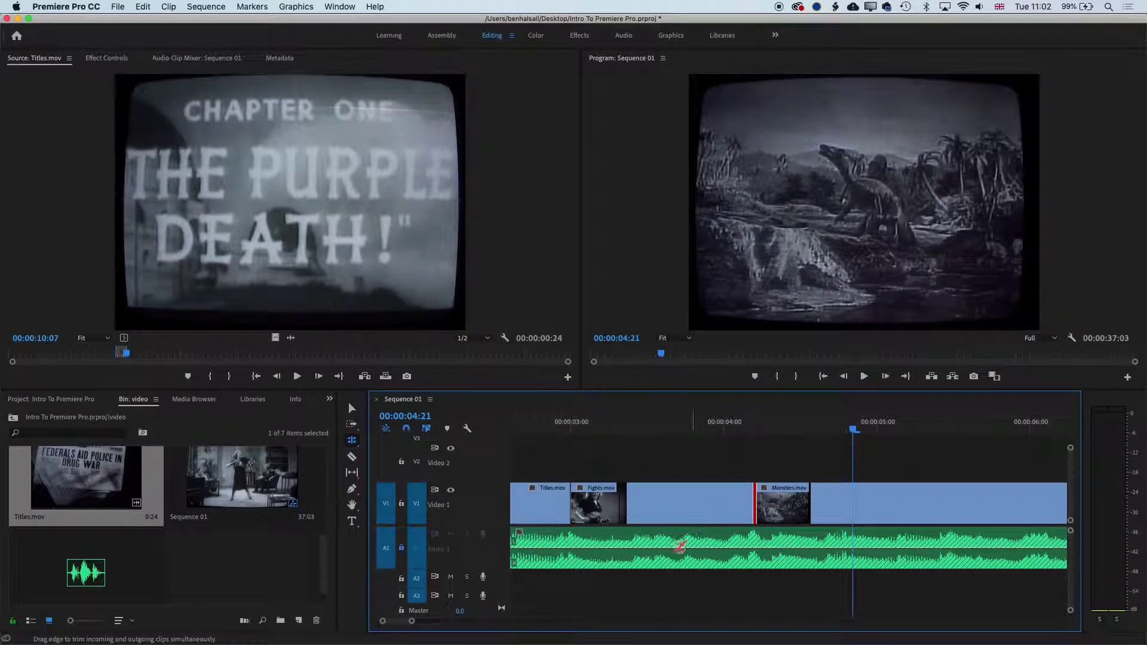
Zoom out to the whole sequence, play from near the start, and scrub Action.mov to 01:20
left_click_drag(411, 621, 444, 621)
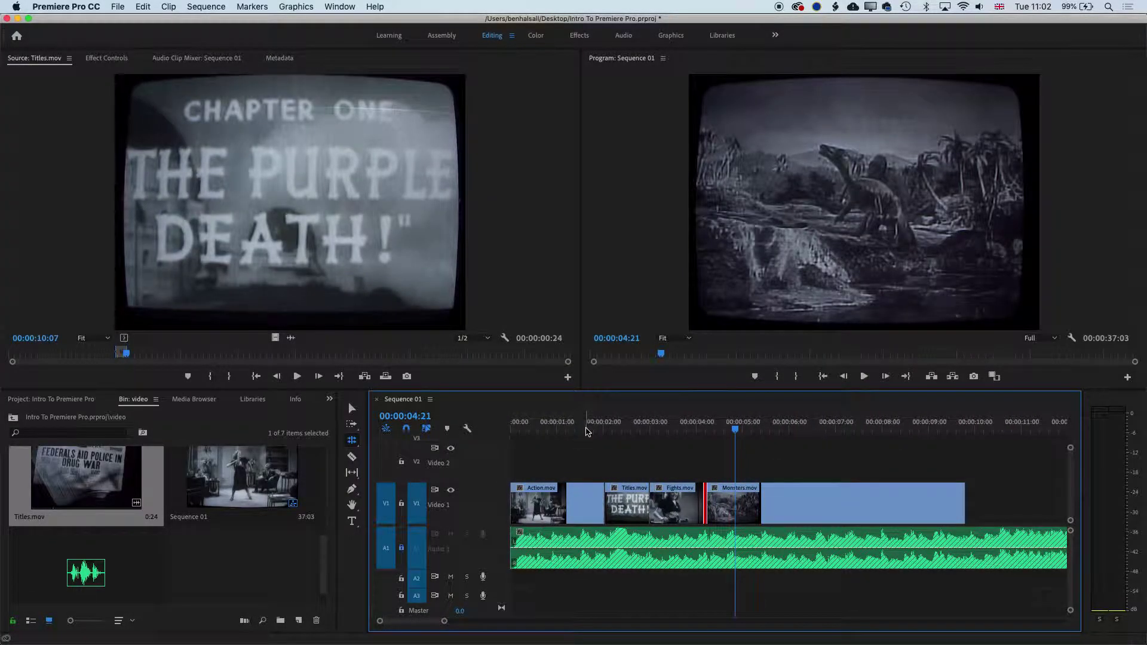
left_click(538, 429)
key("space")
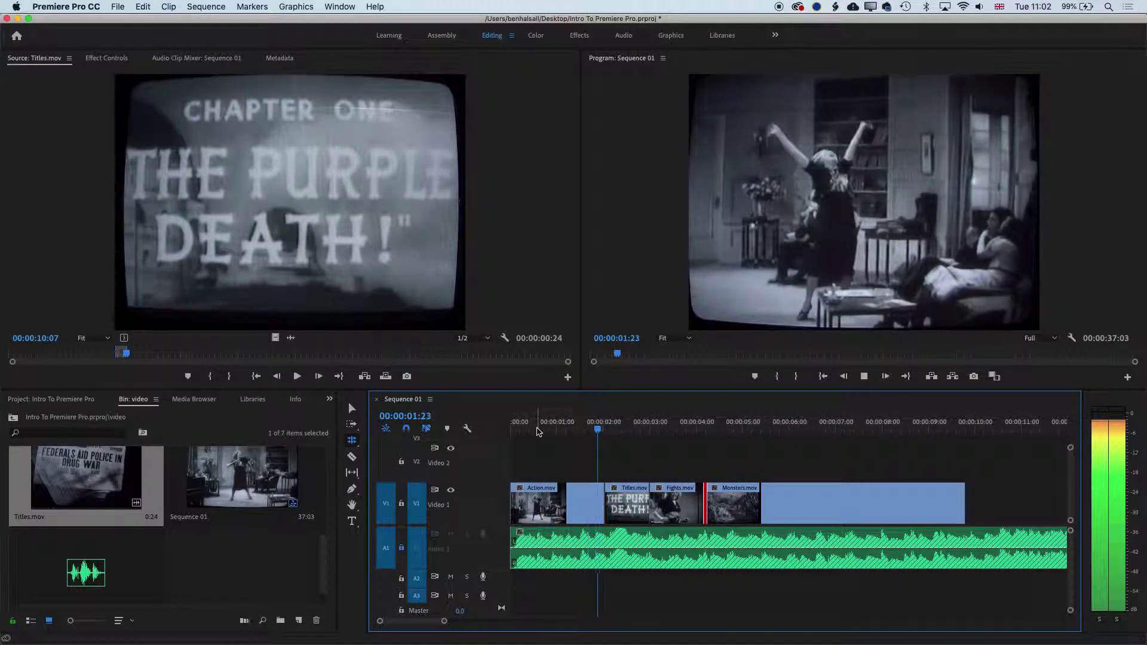
key("space")
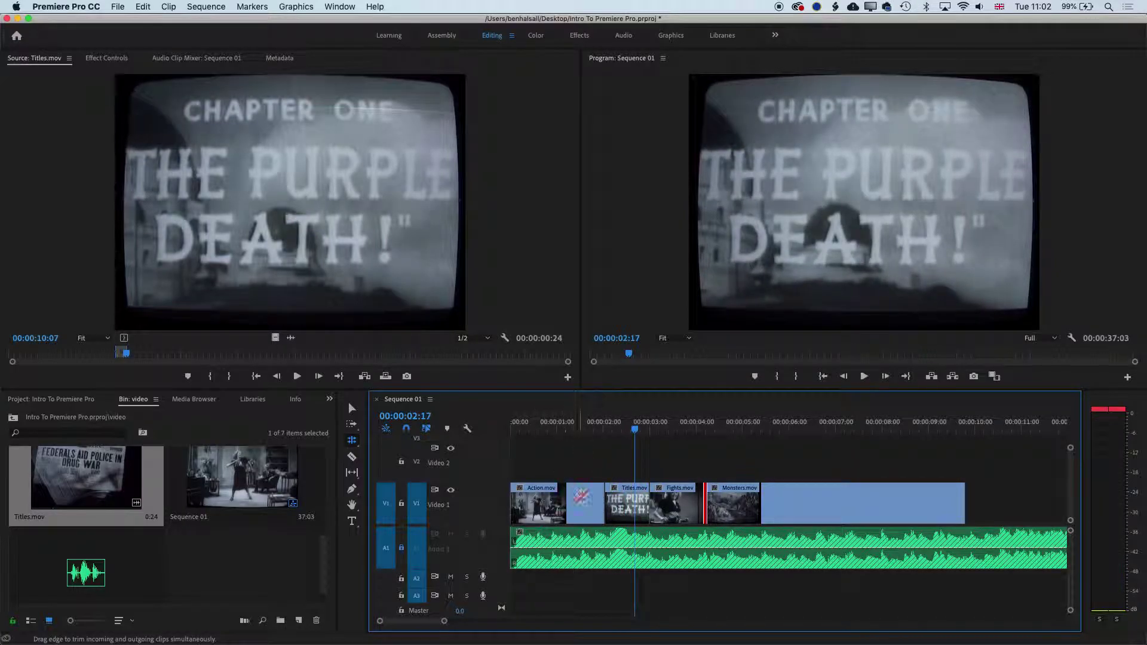
left_click(549, 429)
left_click_drag(548, 429, 612, 437)
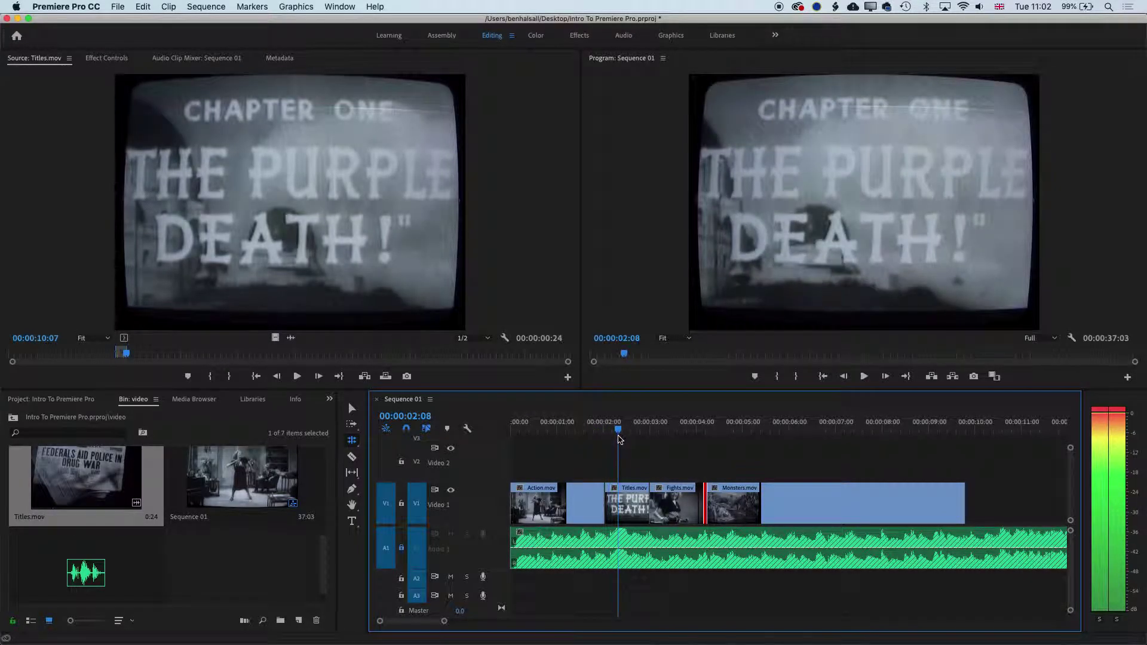
Return to the sequence start, ripple-trim 3 frames off Action.mov's head, and play it back
left_click_drag(621, 437, 500, 431)
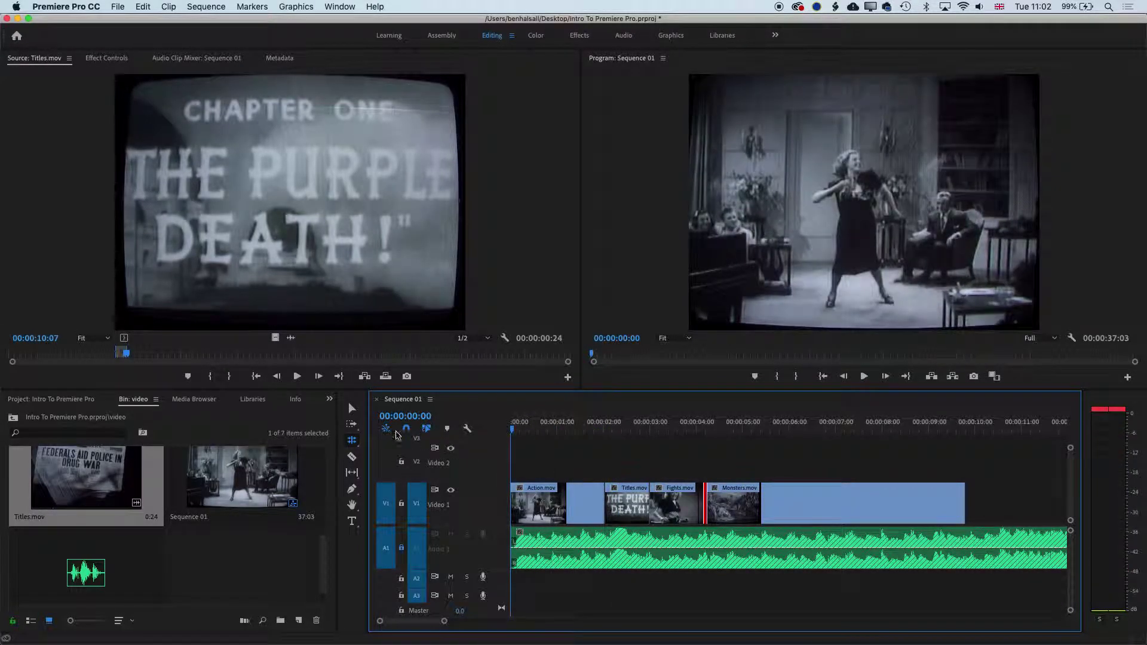
left_click(353, 441)
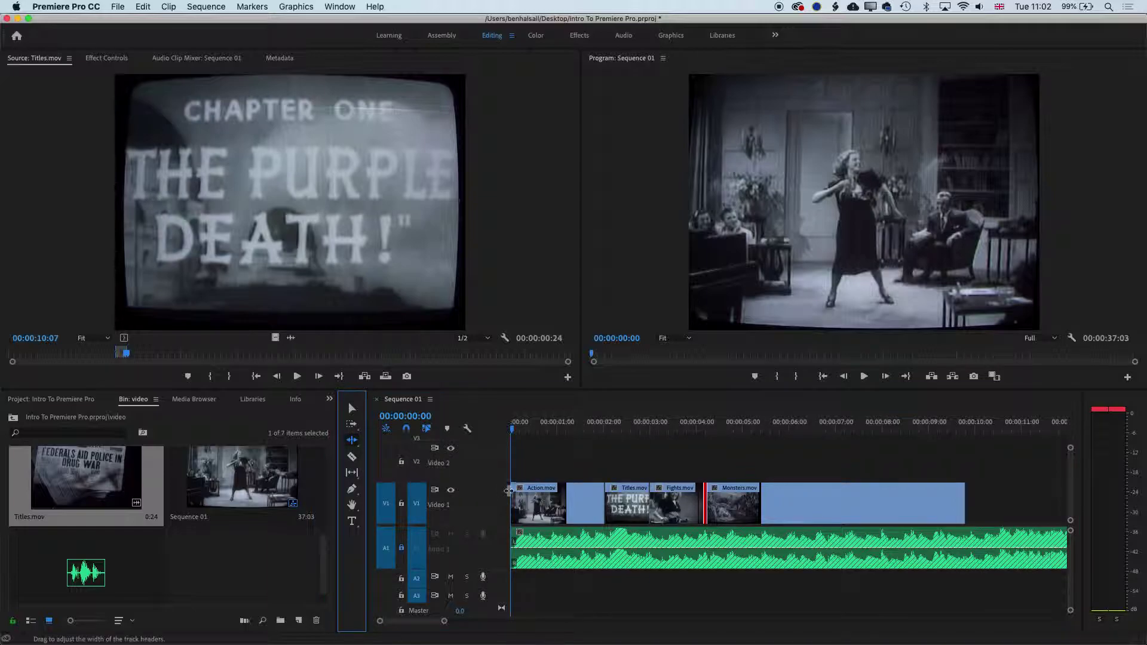
mouse_move(514, 494)
left_mouse_down()
mouse_move(502, 494)
mouse_move(522, 498)
left_mouse_up()
key("space")
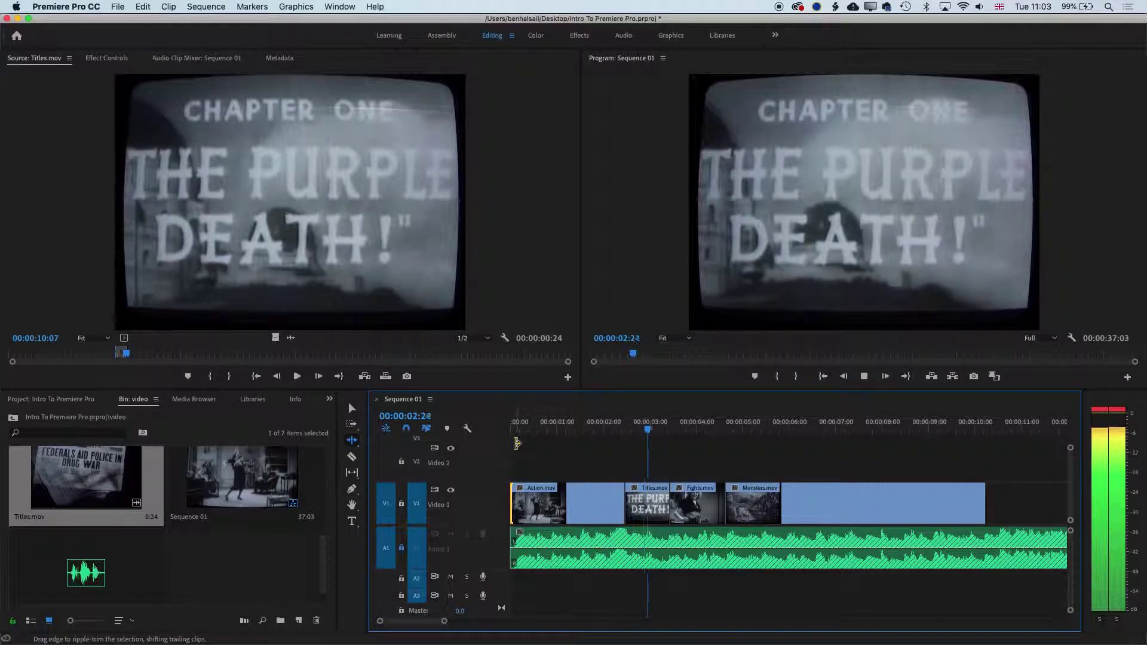
key("space")
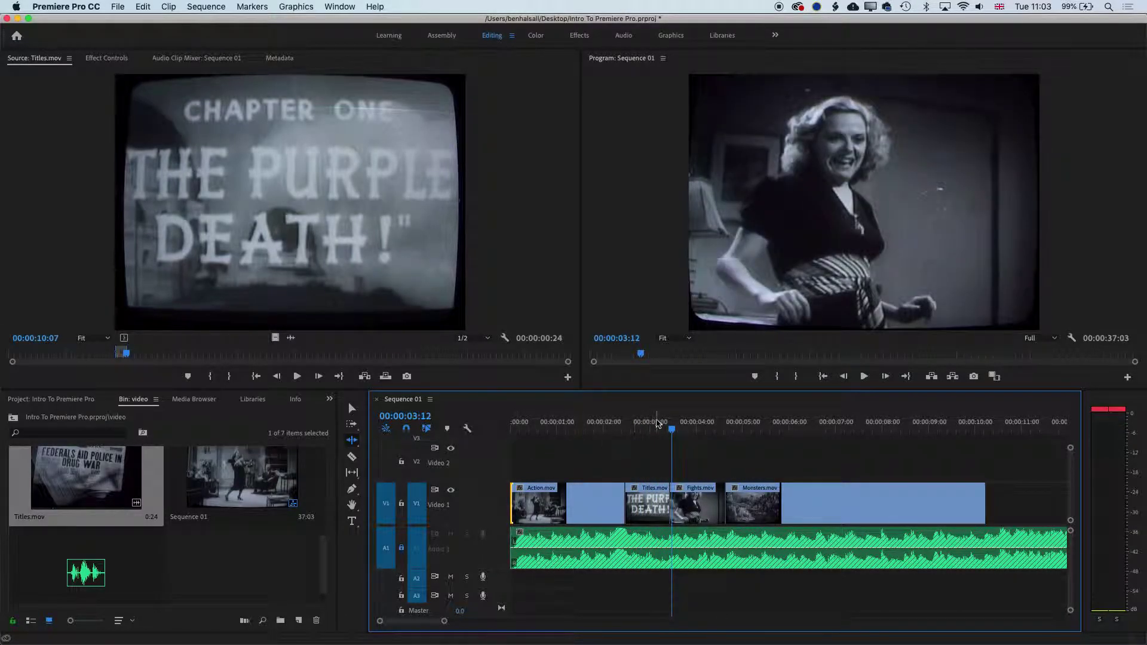
Switch to the Rolling Edit Tool and roll the Action/Titles cut six frames later, then play it back
left_click_drag(658, 435, 598, 432)
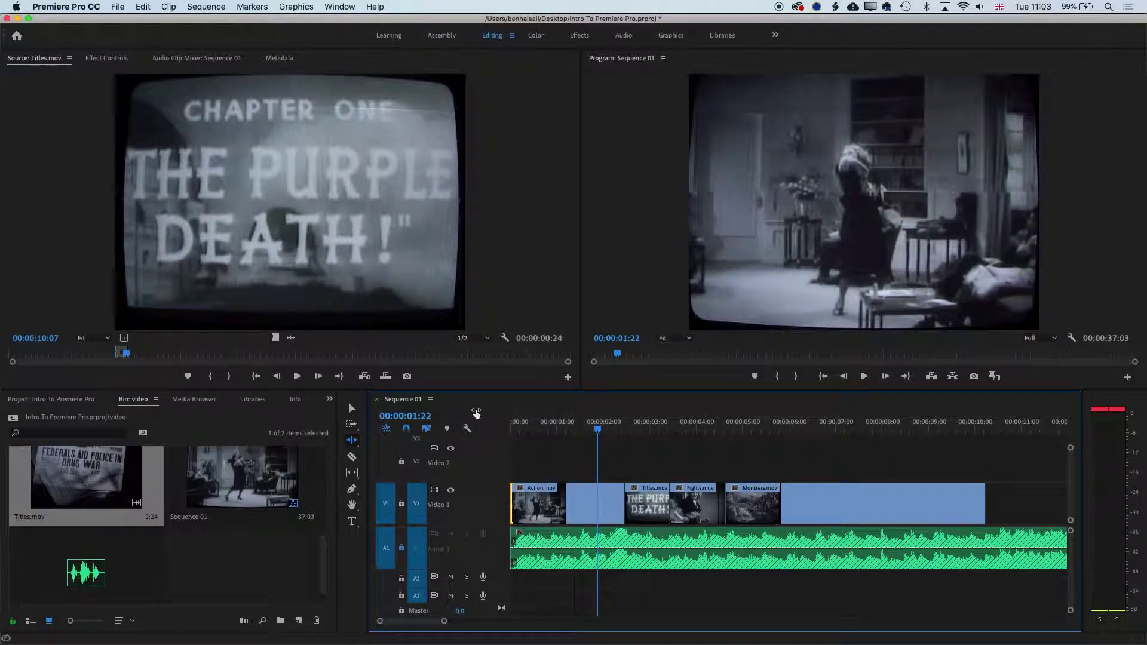
left_click(354, 440)
left_click(418, 451)
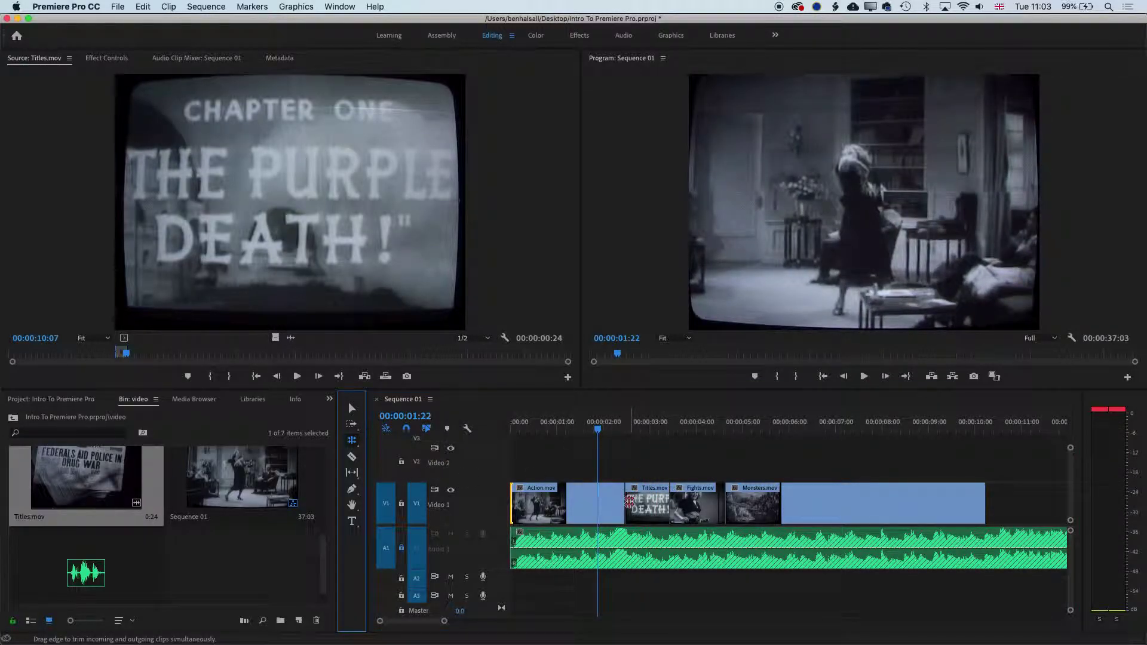
left_click_drag(627, 502, 637, 502)
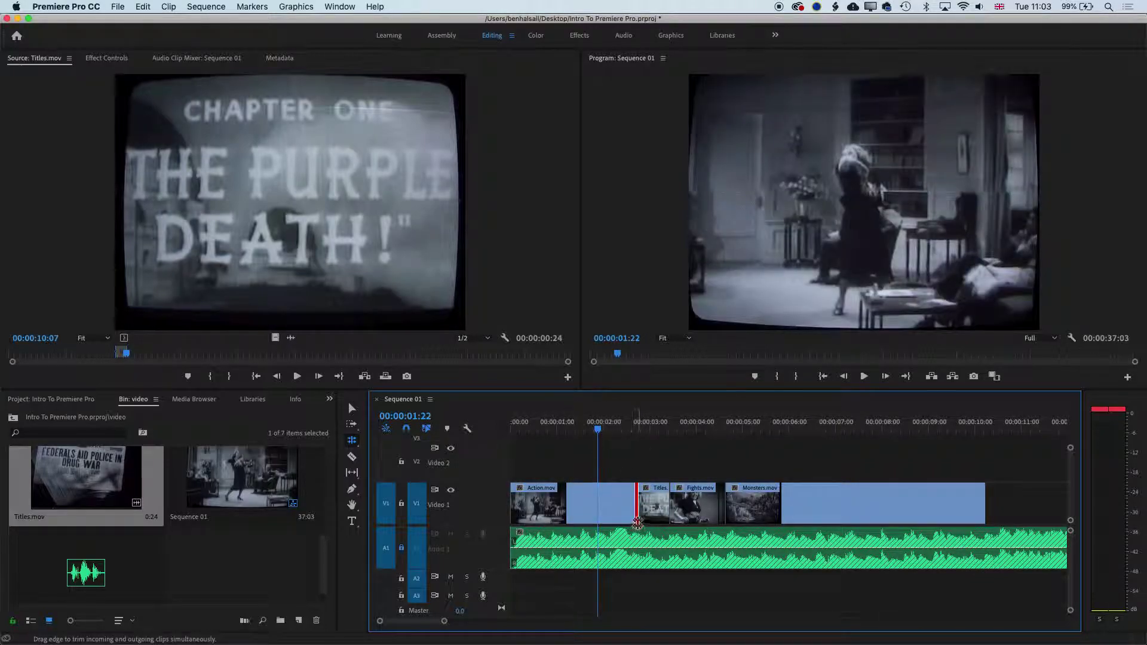
left_click(571, 431)
key("space")
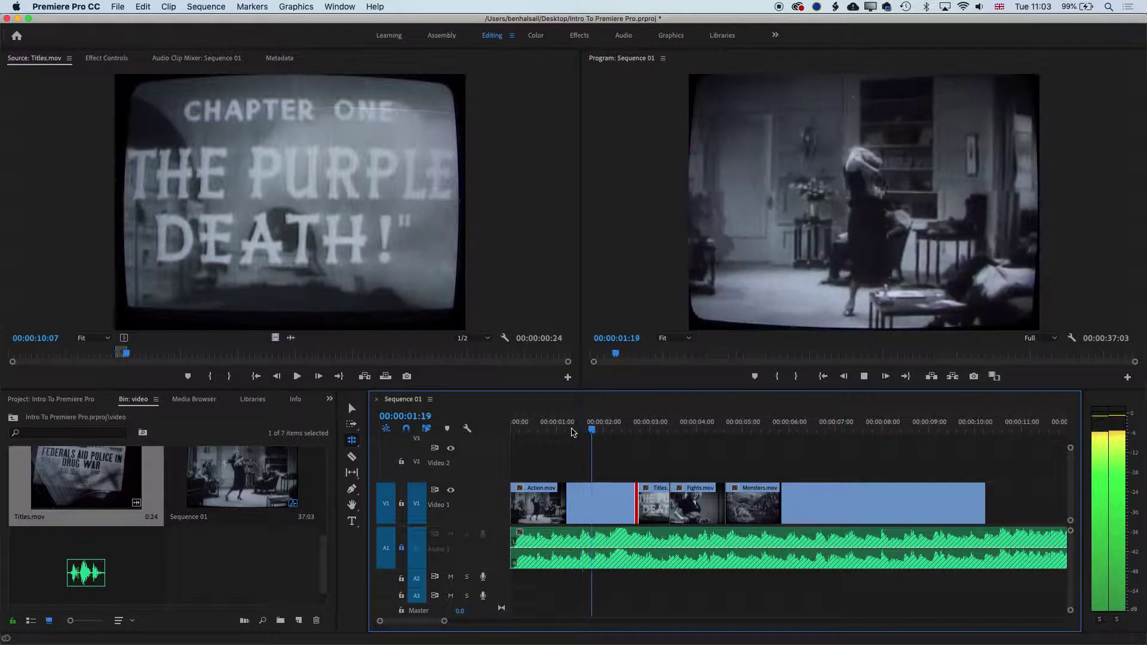
key("space")
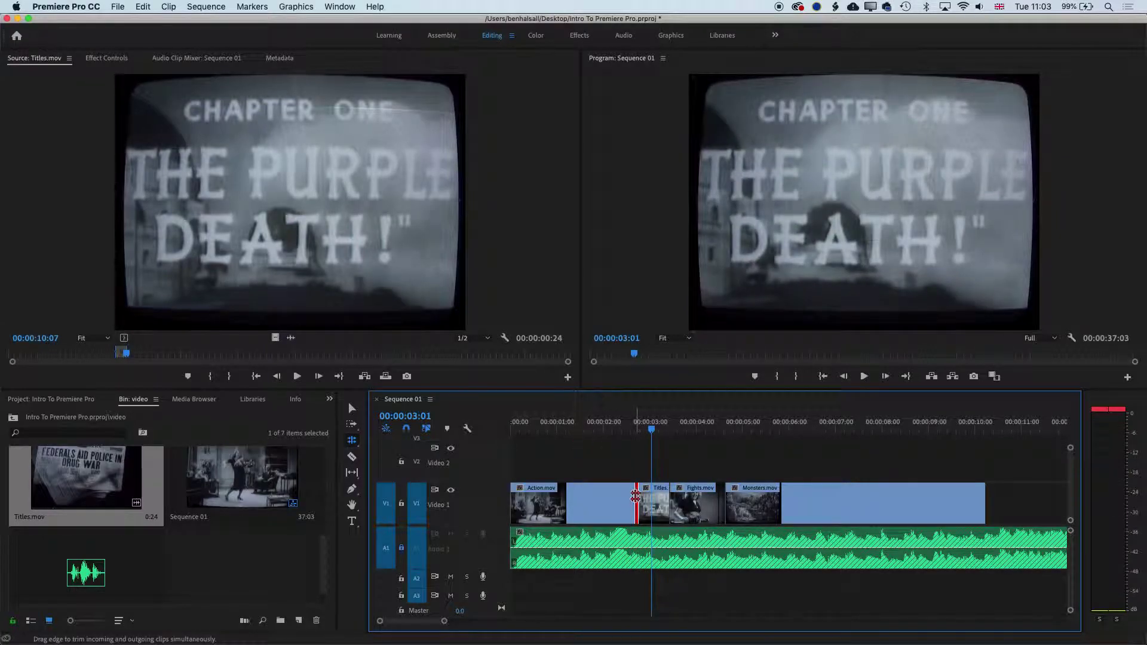
Roll the Action/Titles cut seven frames earlier, replay it, and scrub forward to 03:18
left_click_drag(635, 497, 622, 498)
left_click(580, 430)
key("space")
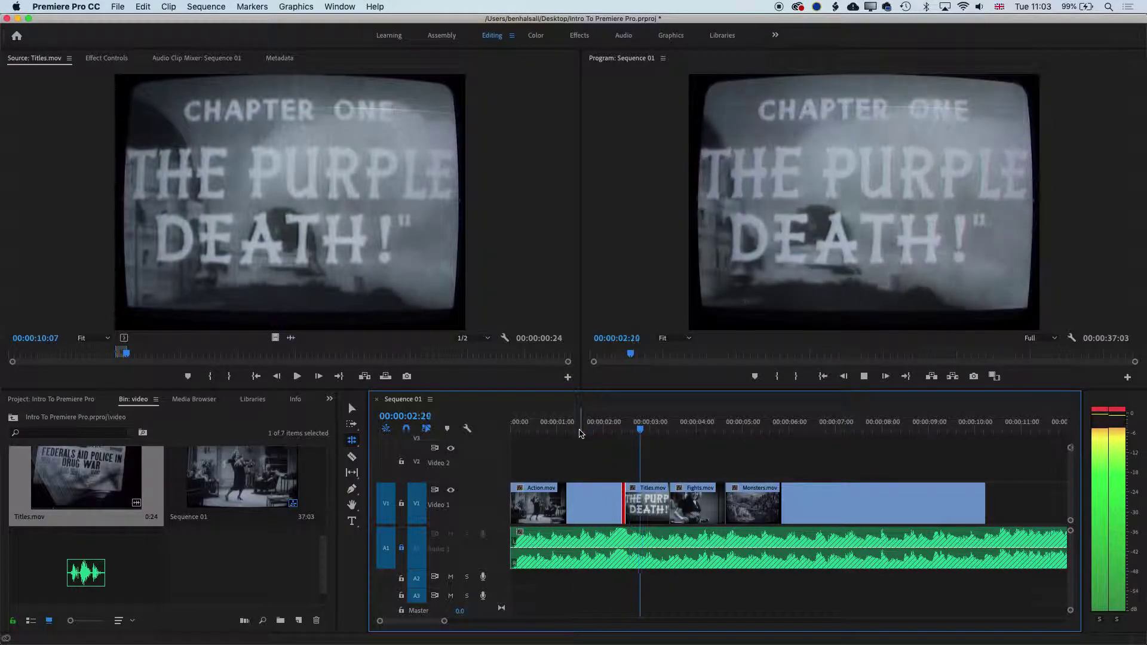
key("space")
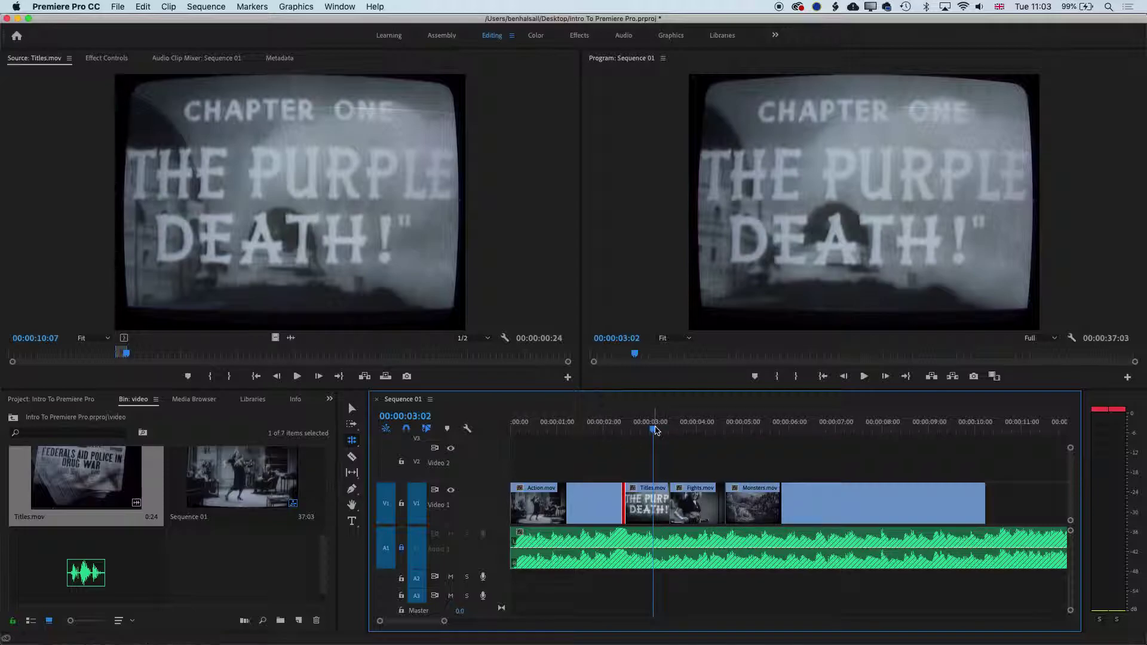
left_click_drag(653, 429, 689, 436)
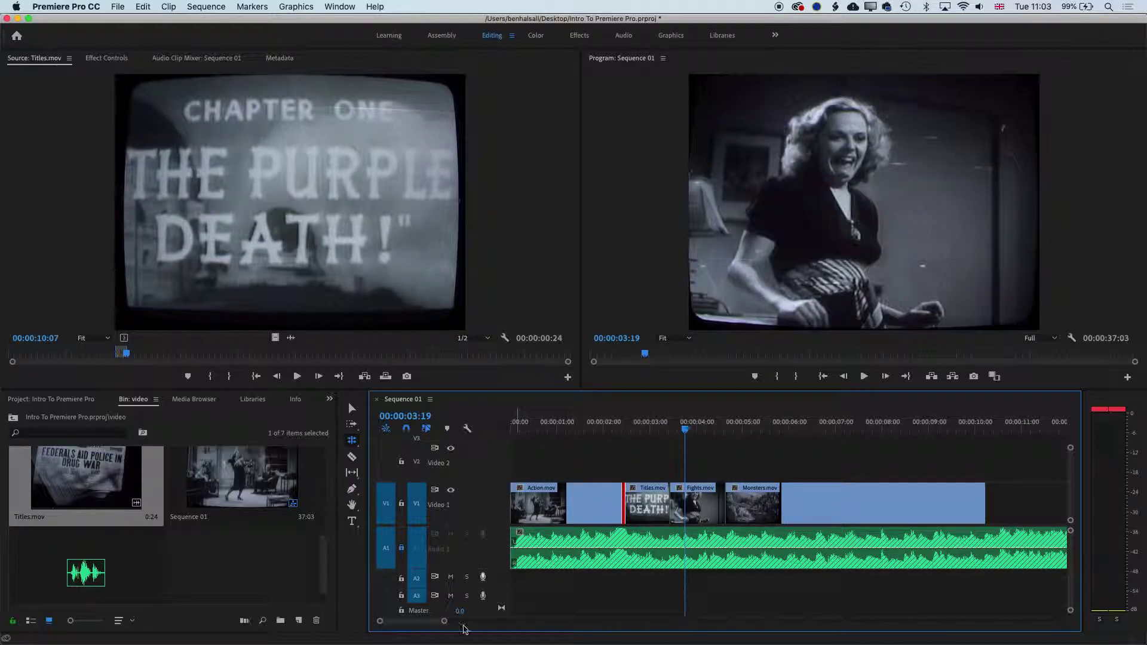
left_click_drag(445, 623, 452, 622)
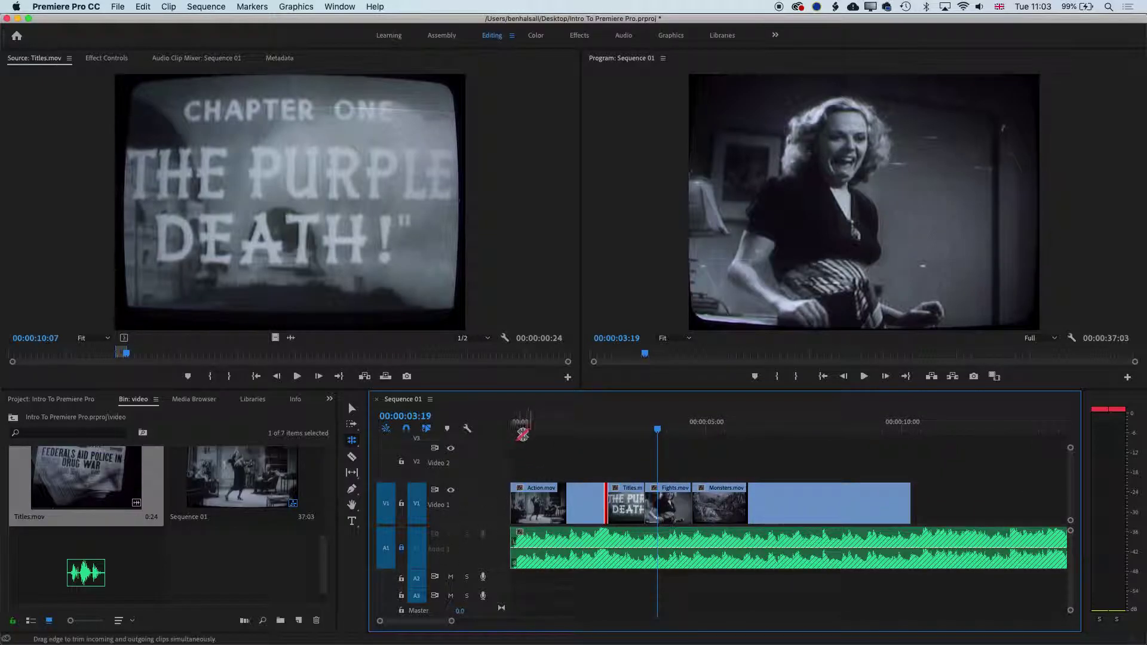